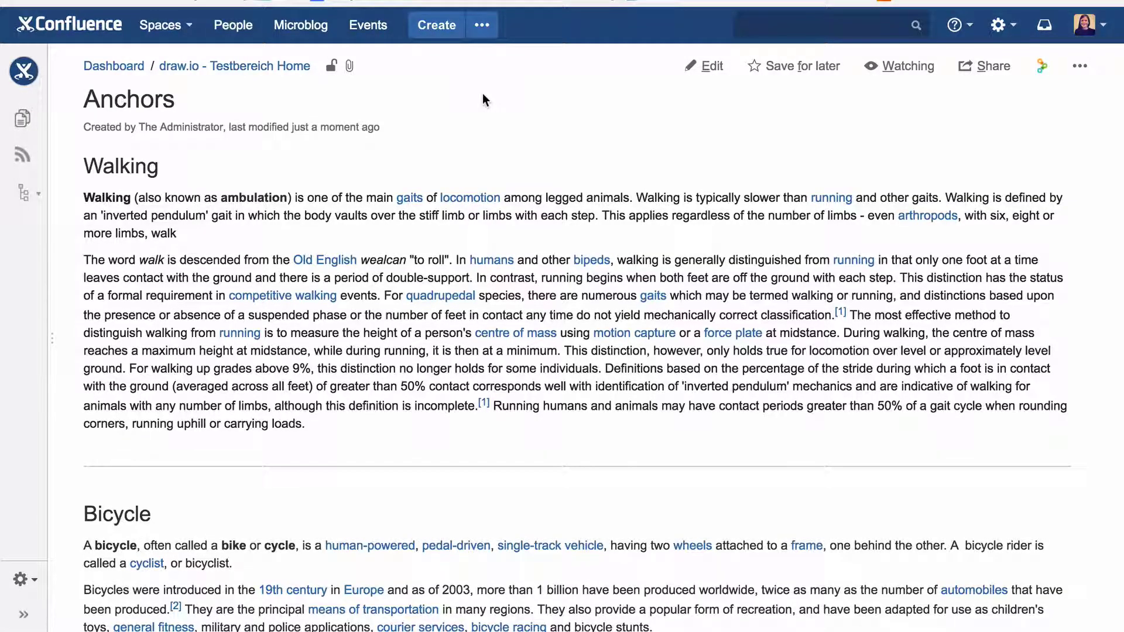
scroll(482, 99, "down", 2)
scroll(482, 100, "down", 2)
scroll(483, 100, "down", 5)
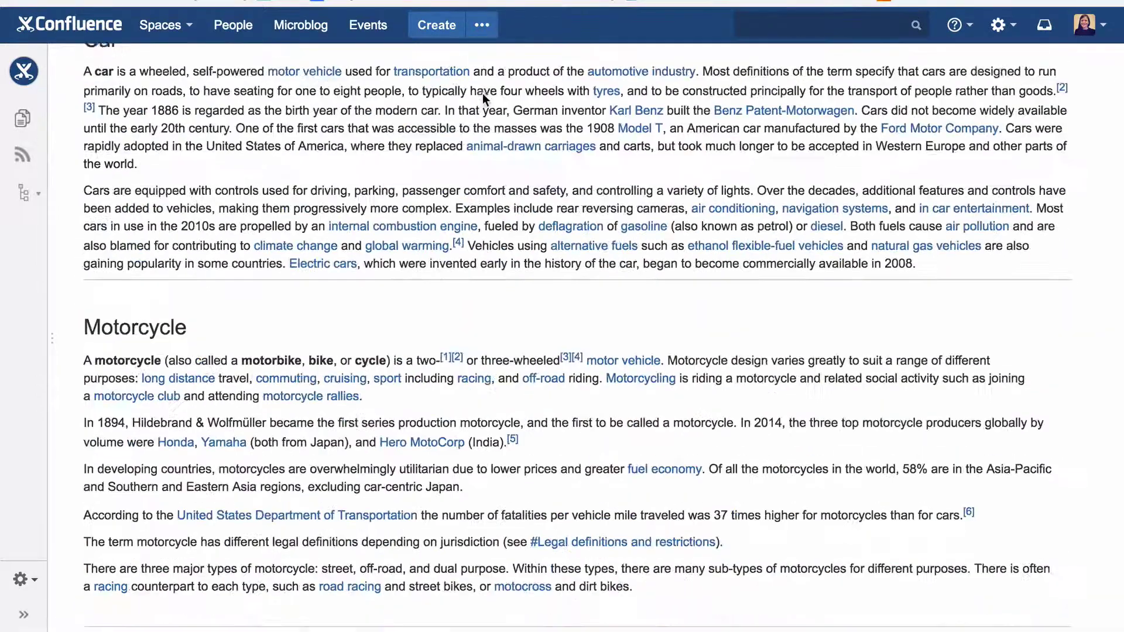
scroll(483, 100, "down", 10)
scroll(483, 100, "up", 20)
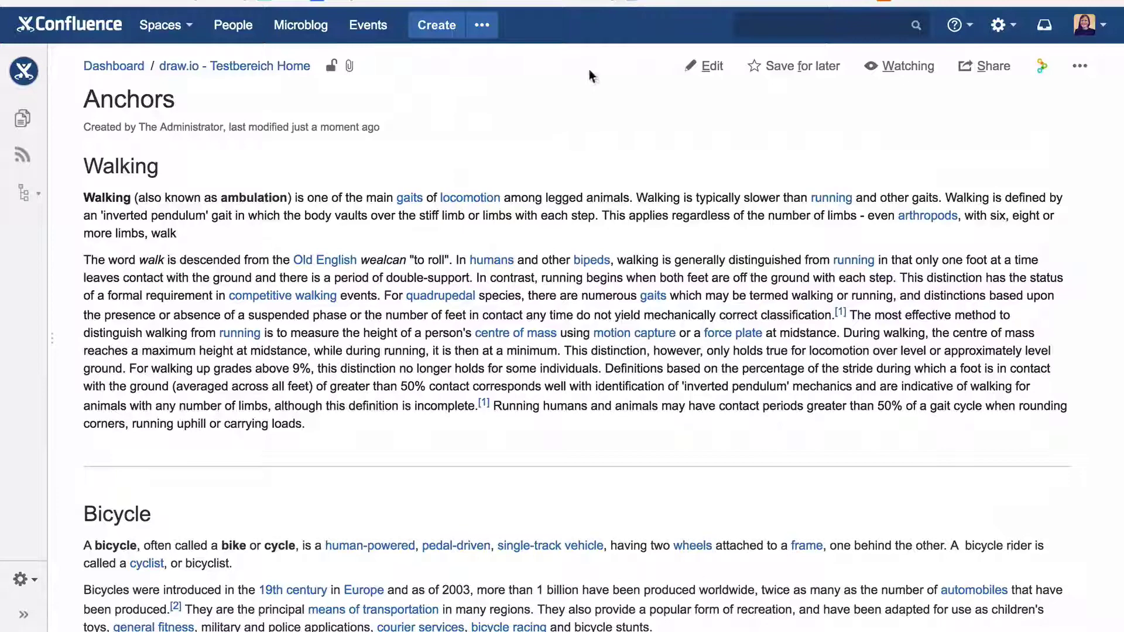
Switch the Anchors page into edit mode
left_click(704, 66)
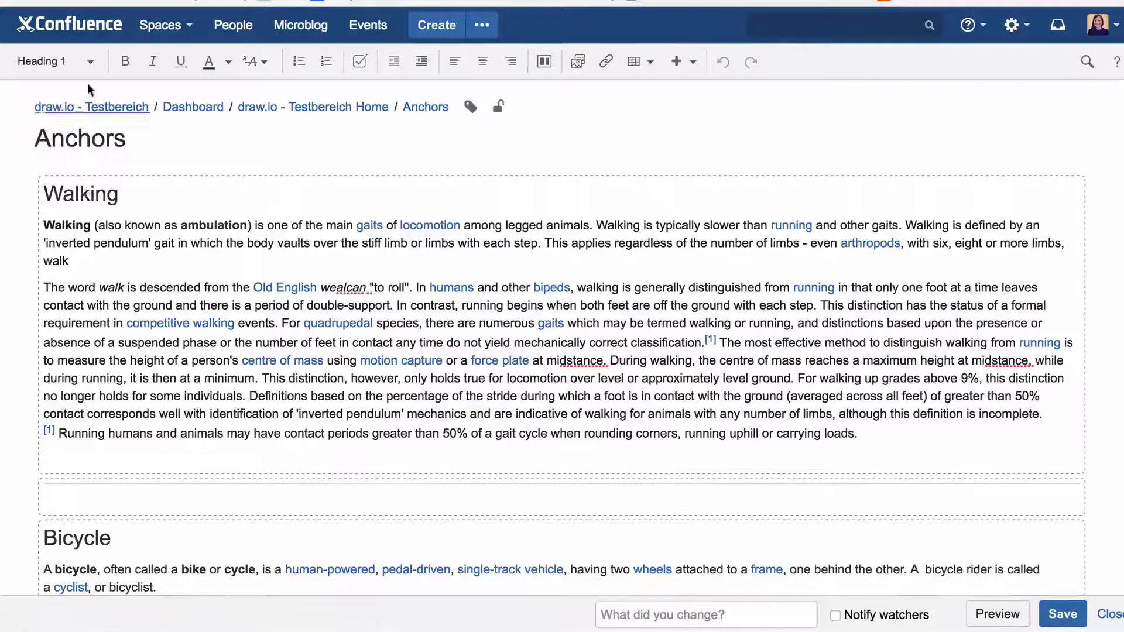
Insert a new empty layout section and move it above the Walking section
left_click(92, 63)
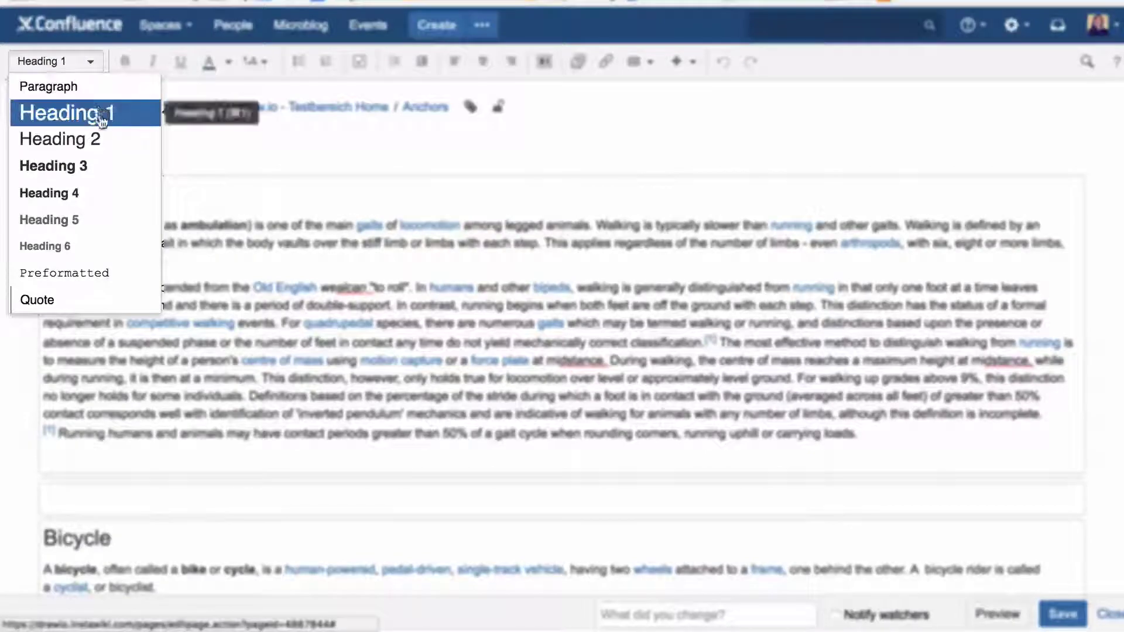
left_click(261, 185)
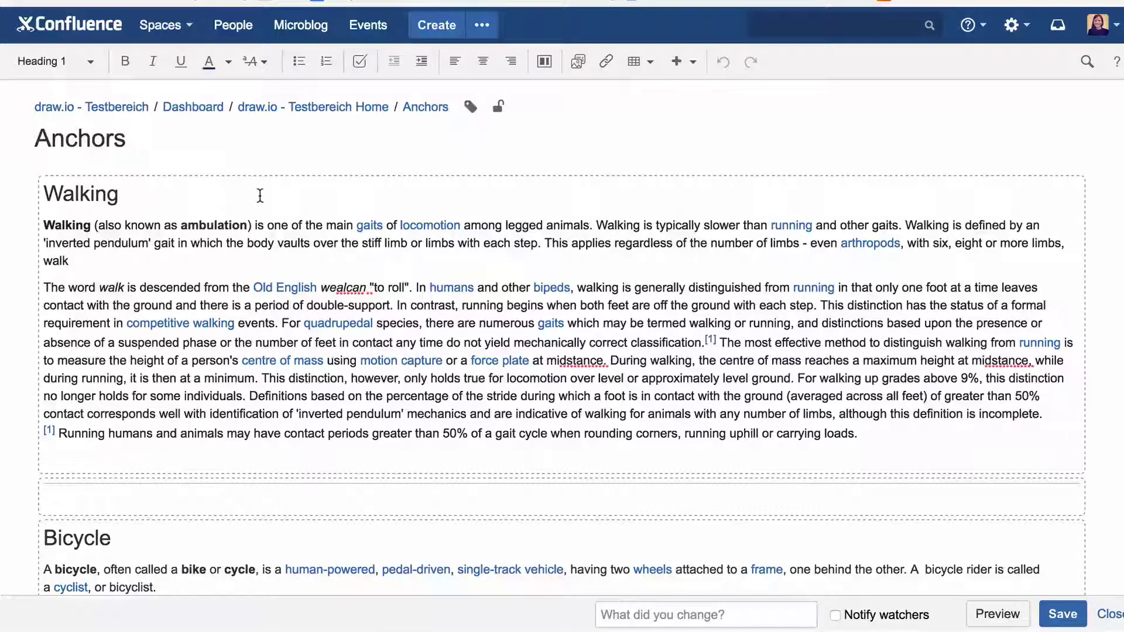
left_click(538, 68)
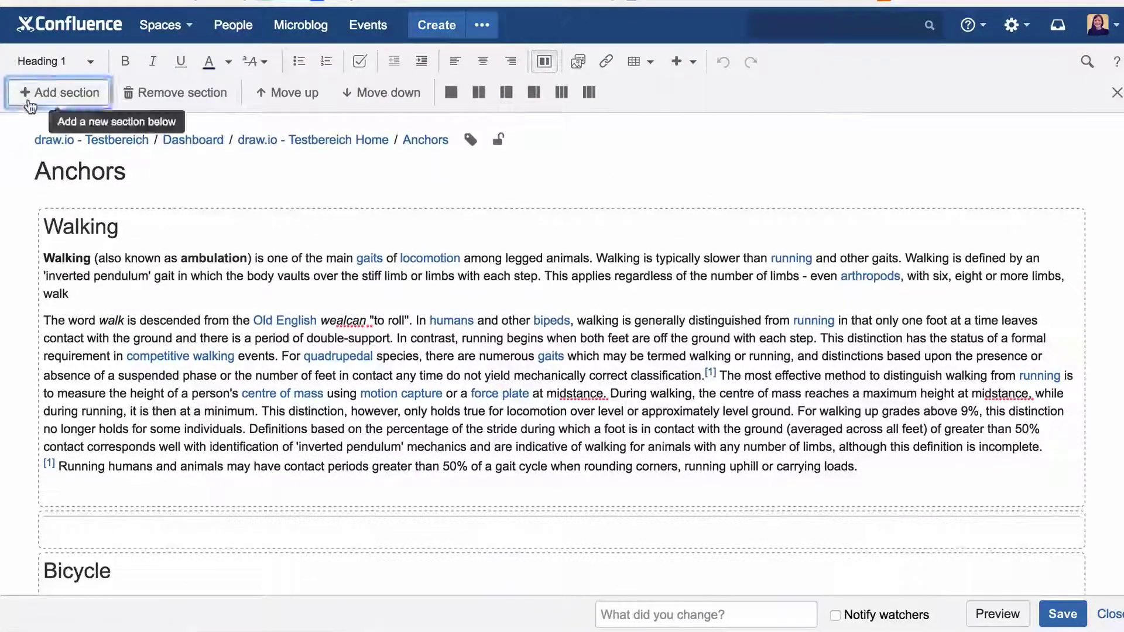
left_click(29, 105)
left_click(283, 103)
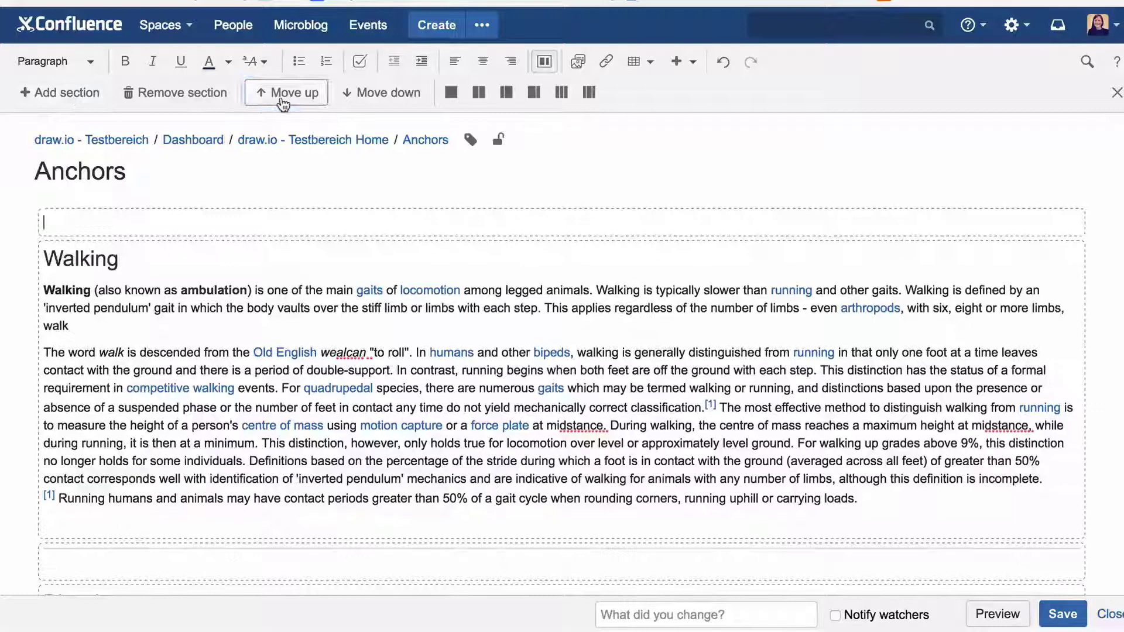
Insert a draw.io diagram using the Blank template
left_click(680, 63)
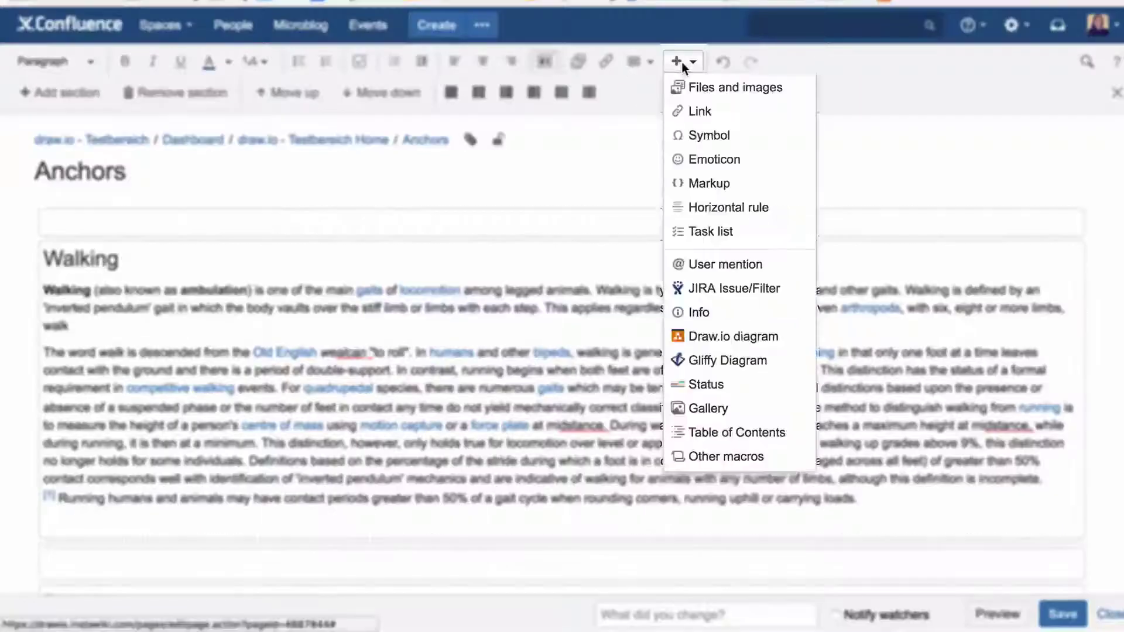
left_click(785, 336)
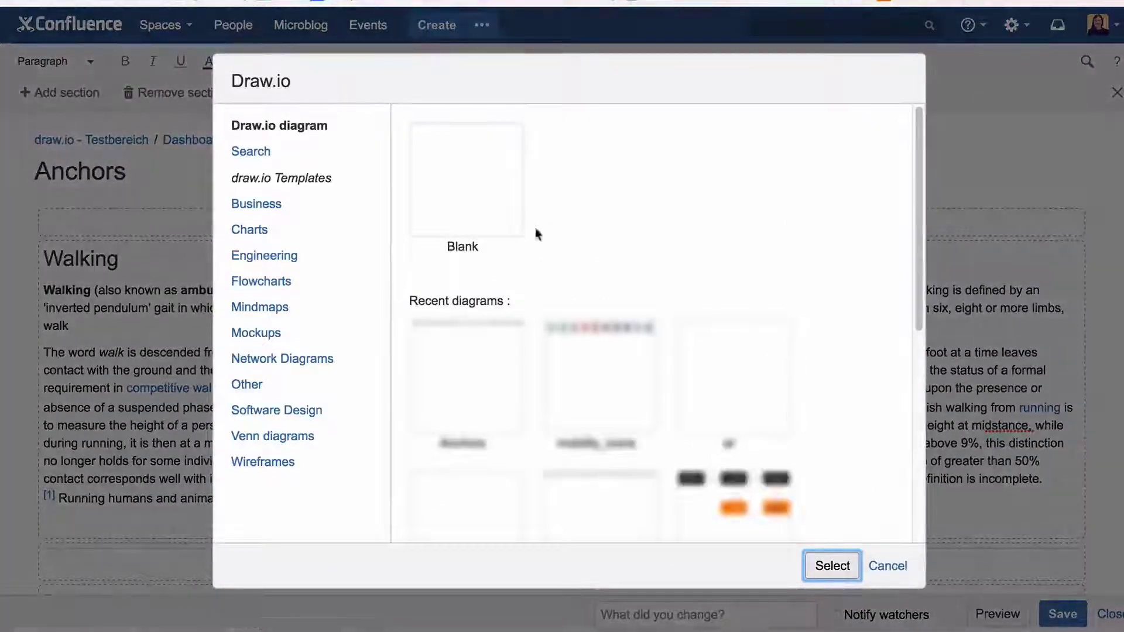
left_click(474, 184)
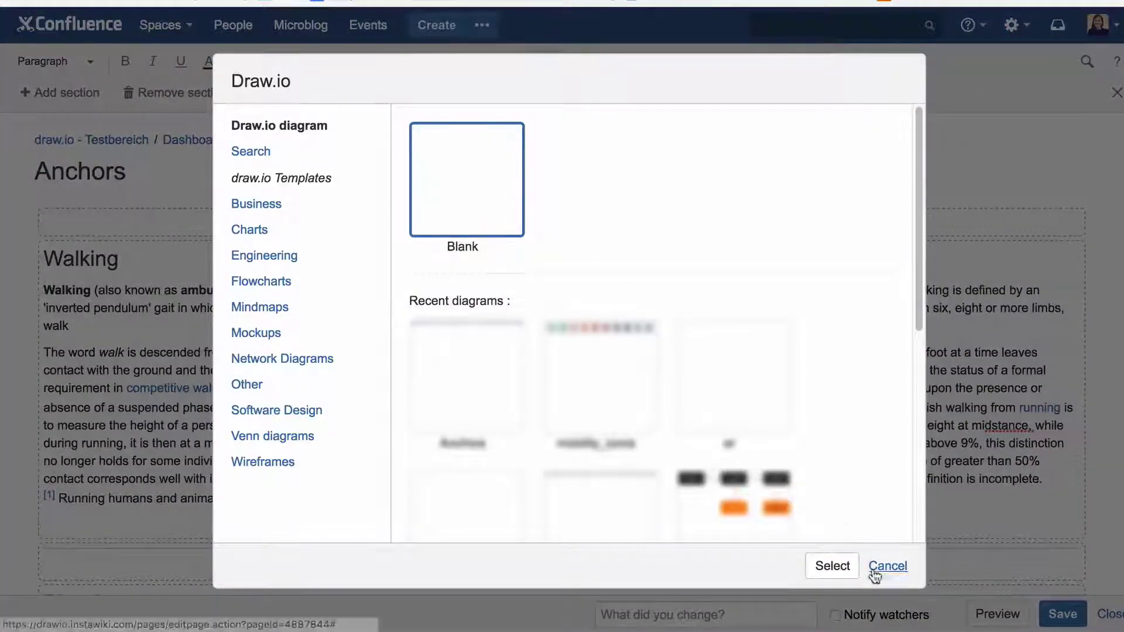
left_click(848, 567)
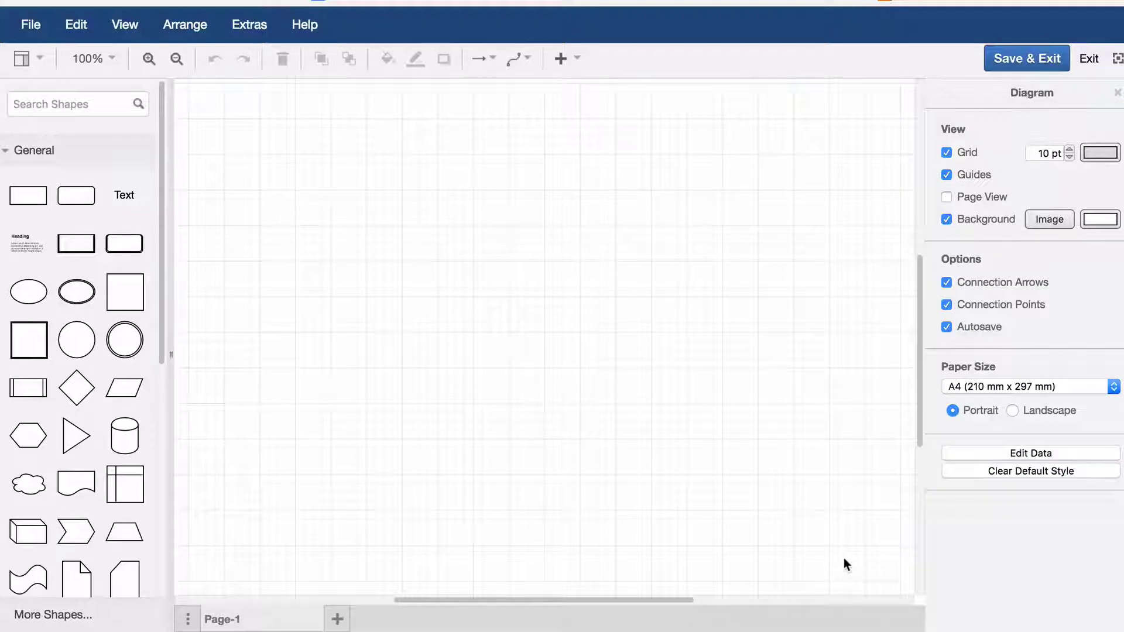
Add a rounded rectangle to the canvas, labelled 'Walking'
left_click_drag(81, 198, 261, 266)
type("Walki")
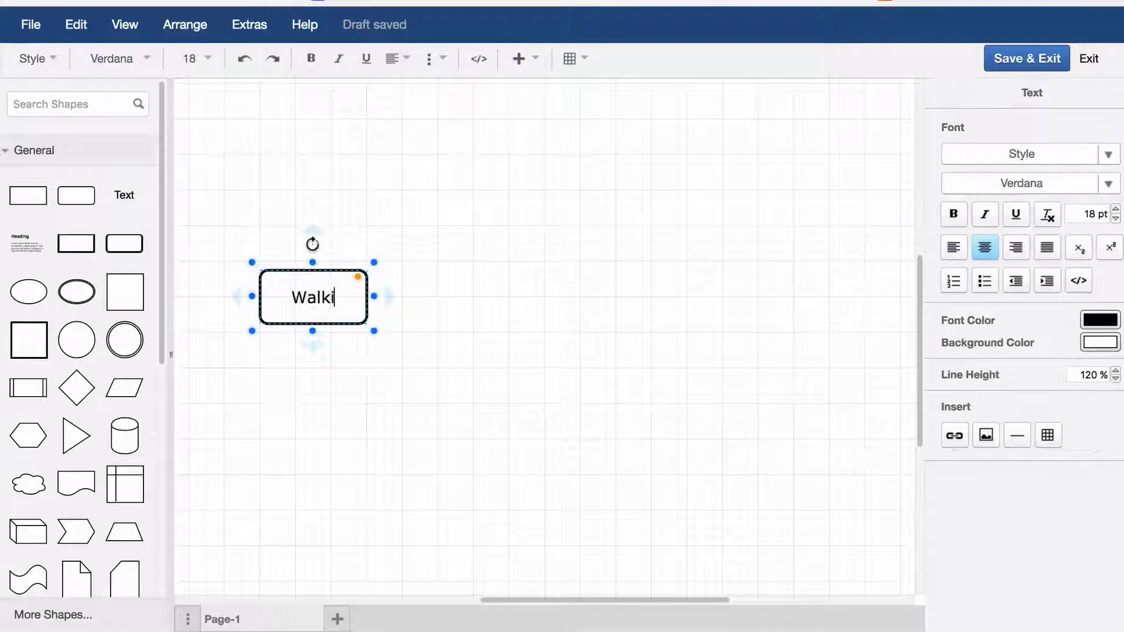
type("ng")
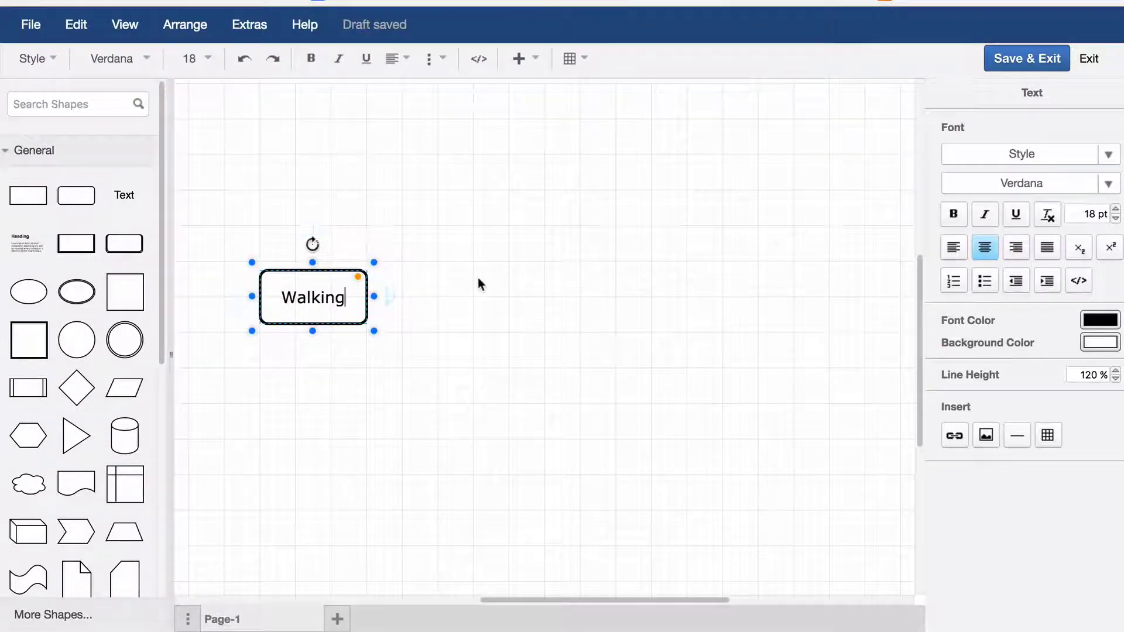
left_click(478, 277)
Link the Walking box to the page's Walking heading anchor
right_click(325, 291)
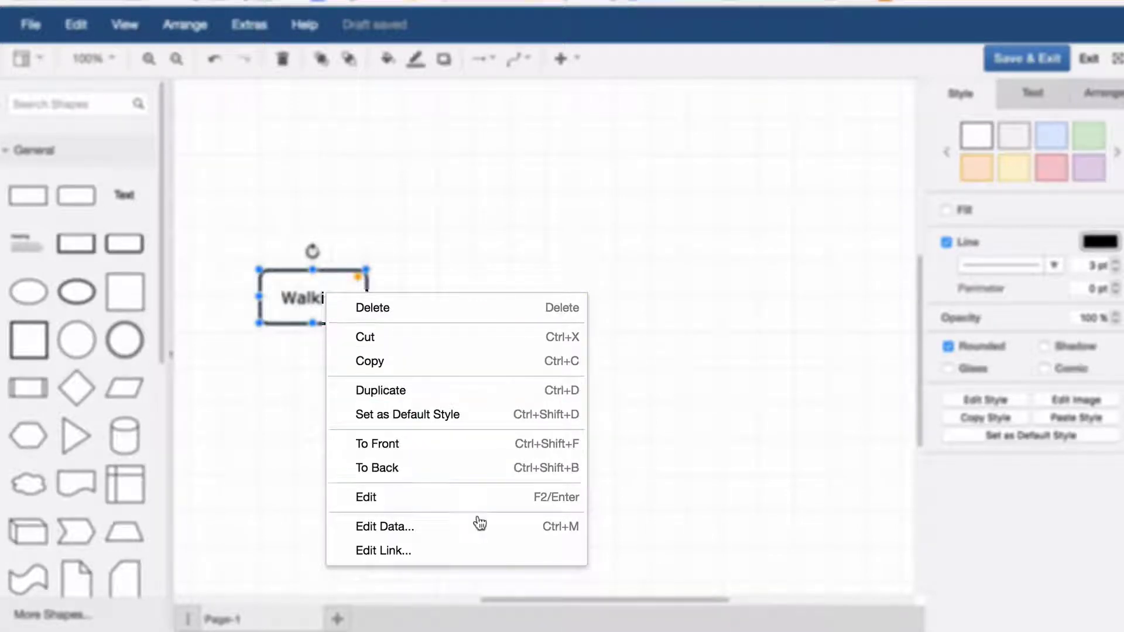
left_click(490, 552)
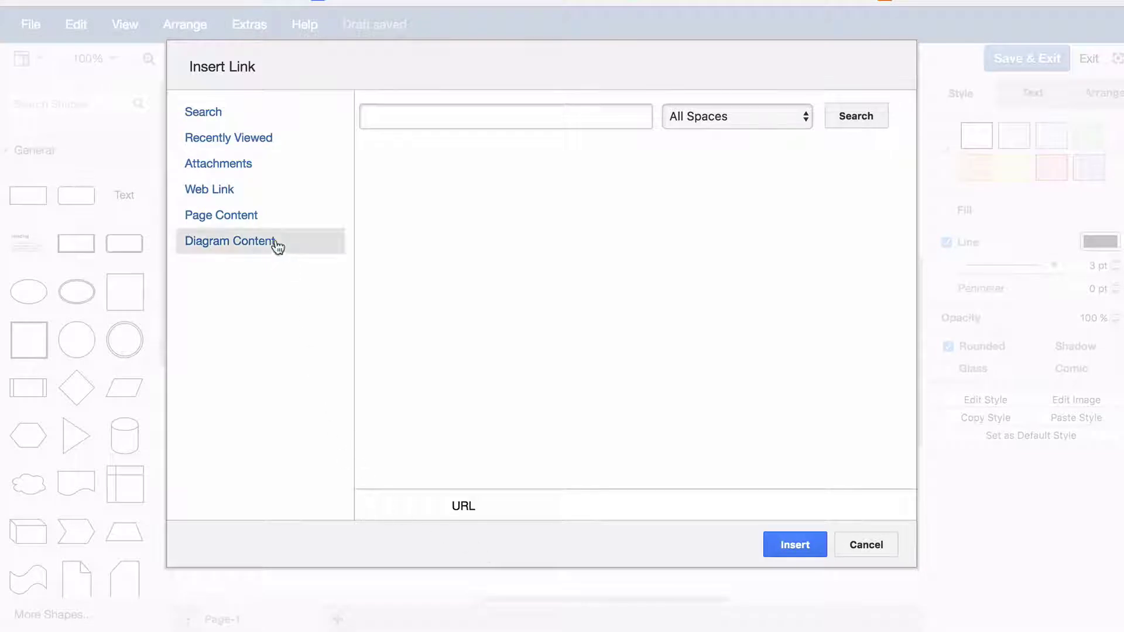
left_click(255, 223)
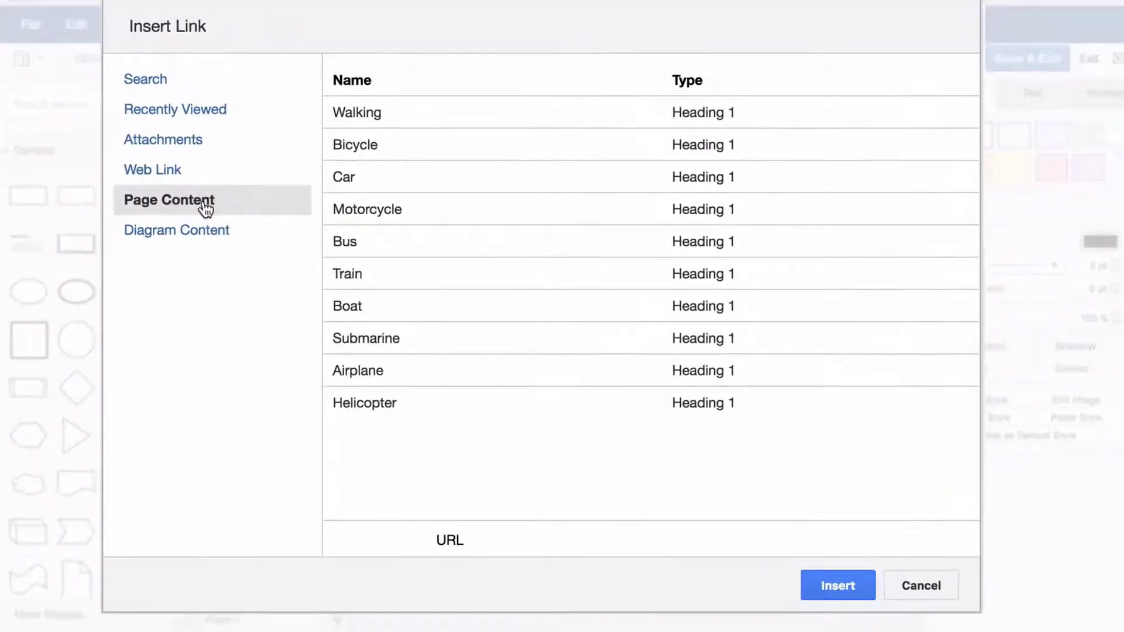
left_click(435, 117)
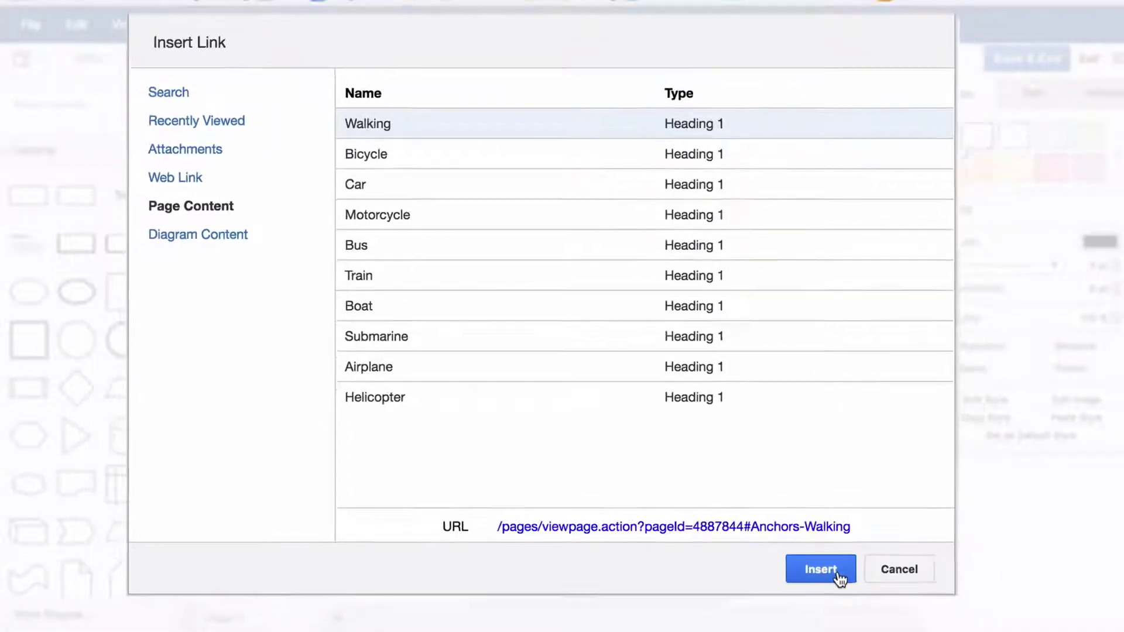
left_click(838, 585)
left_click(671, 472)
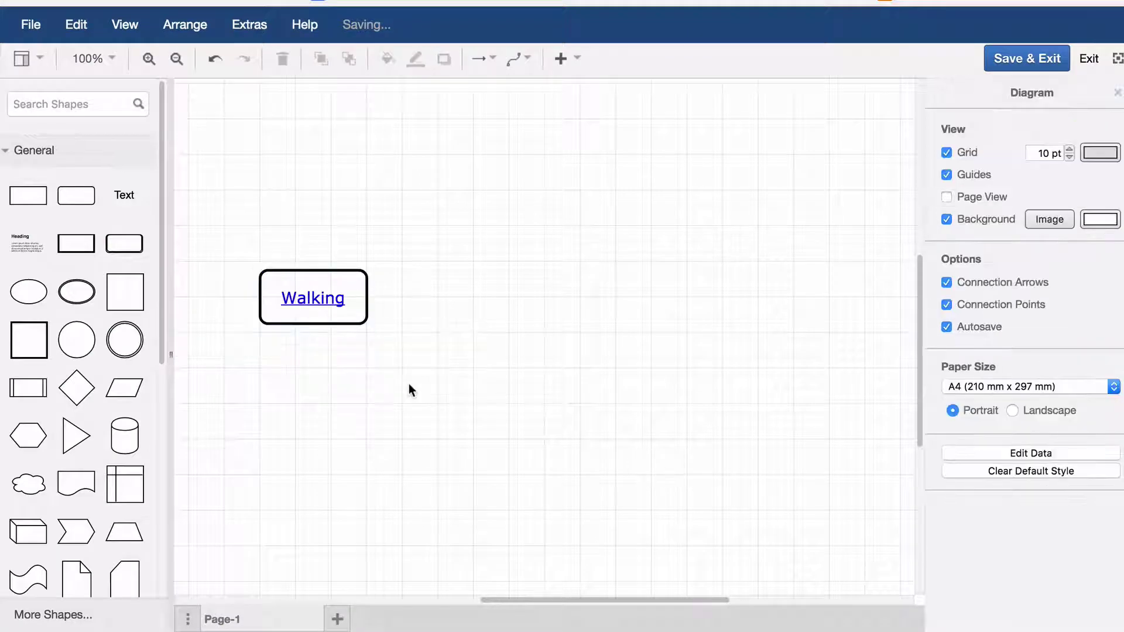
Add rounded boxes right of Walking, labelled Bicycle through Helicopter
left_click_drag(76, 195, 384, 277)
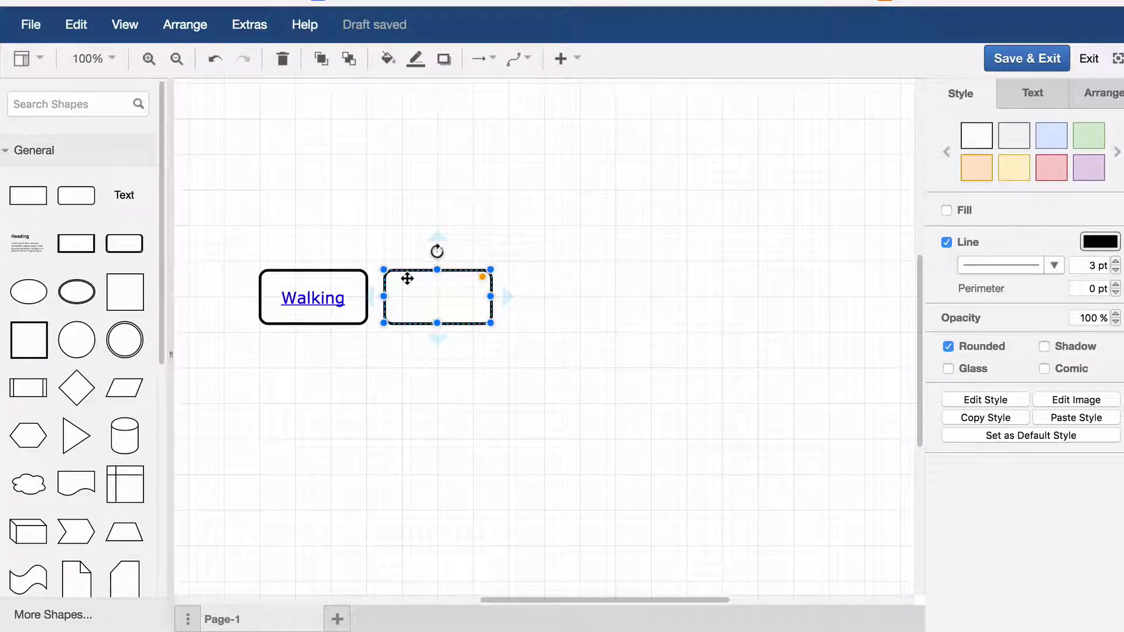
type("Bi")
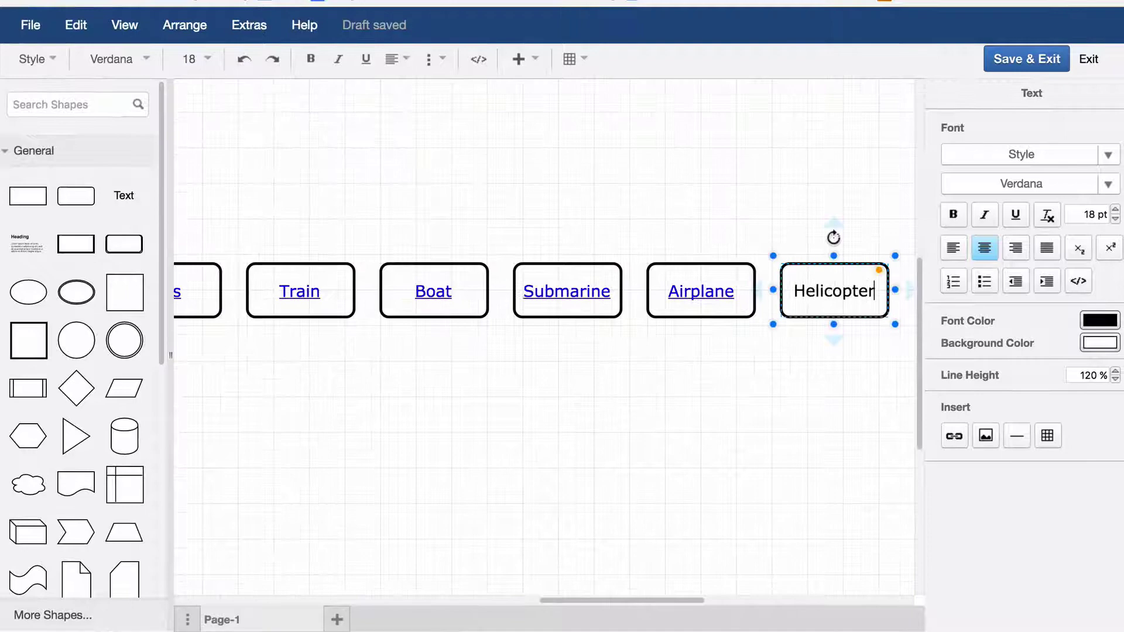
left_click(806, 360)
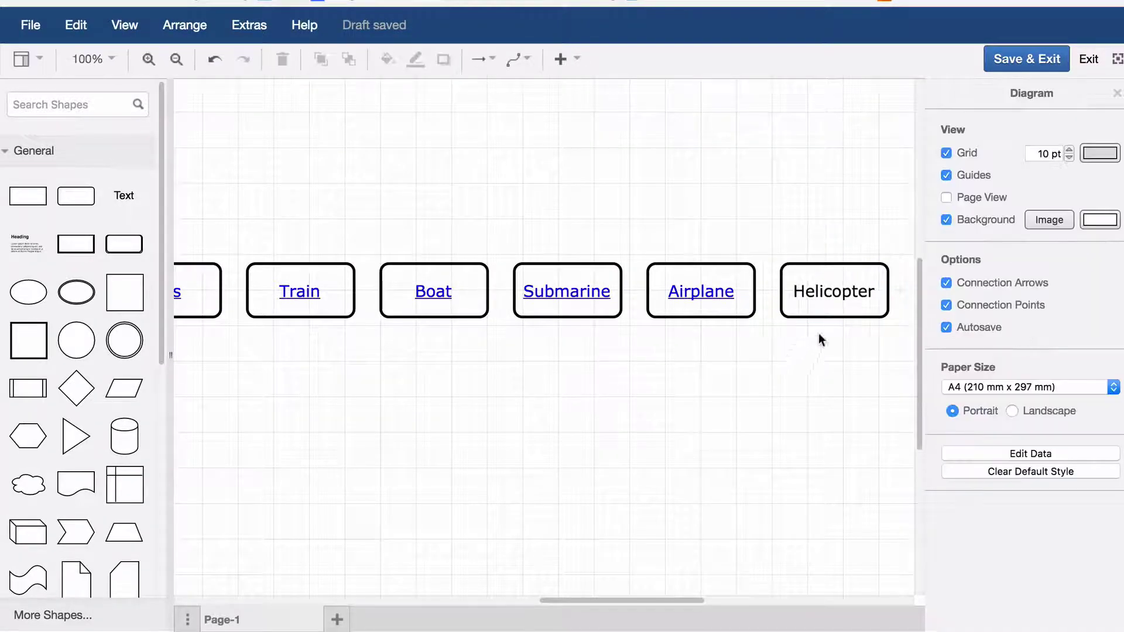
Set the Helicopter box's link to the Helicopter heading from Page Content
left_click(839, 303)
right_click(838, 305)
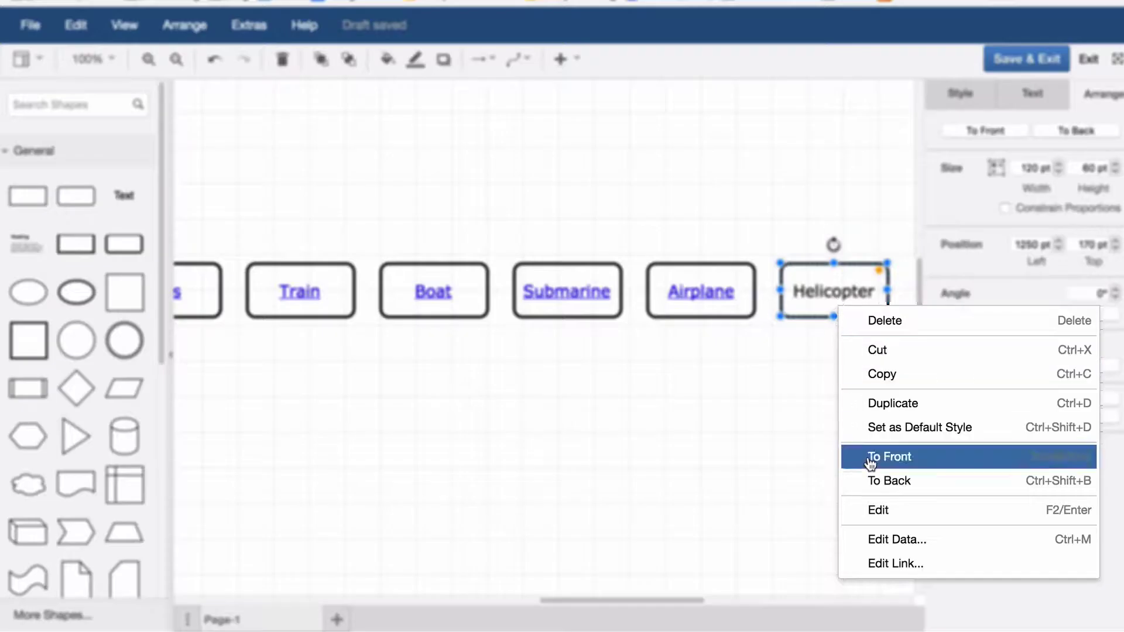
left_click(944, 565)
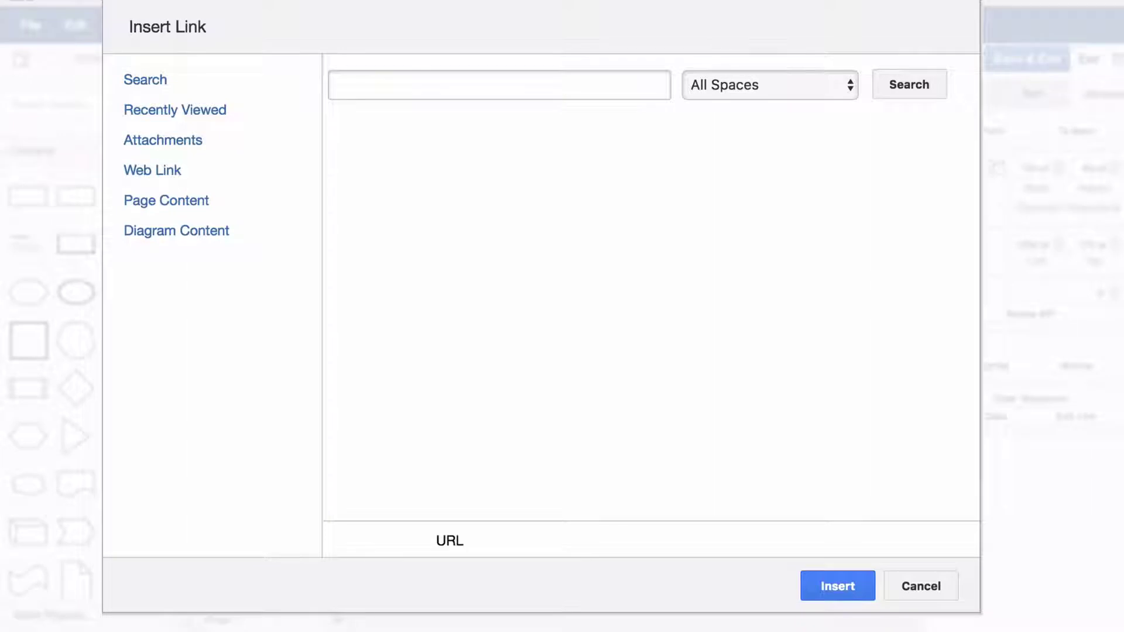
left_click(211, 203)
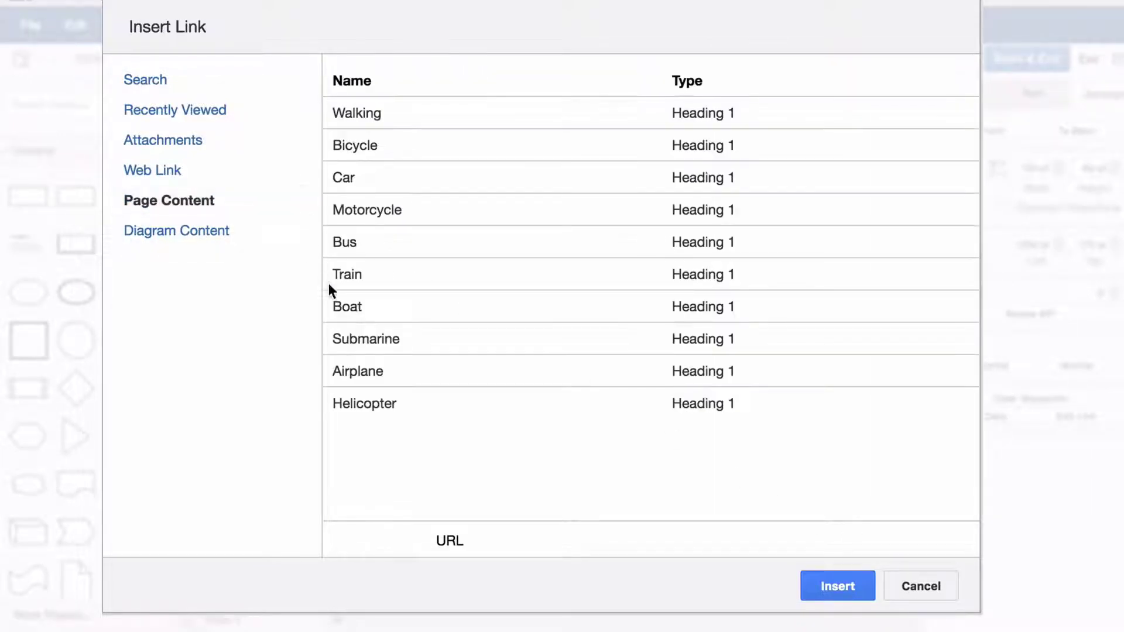
left_click(623, 407)
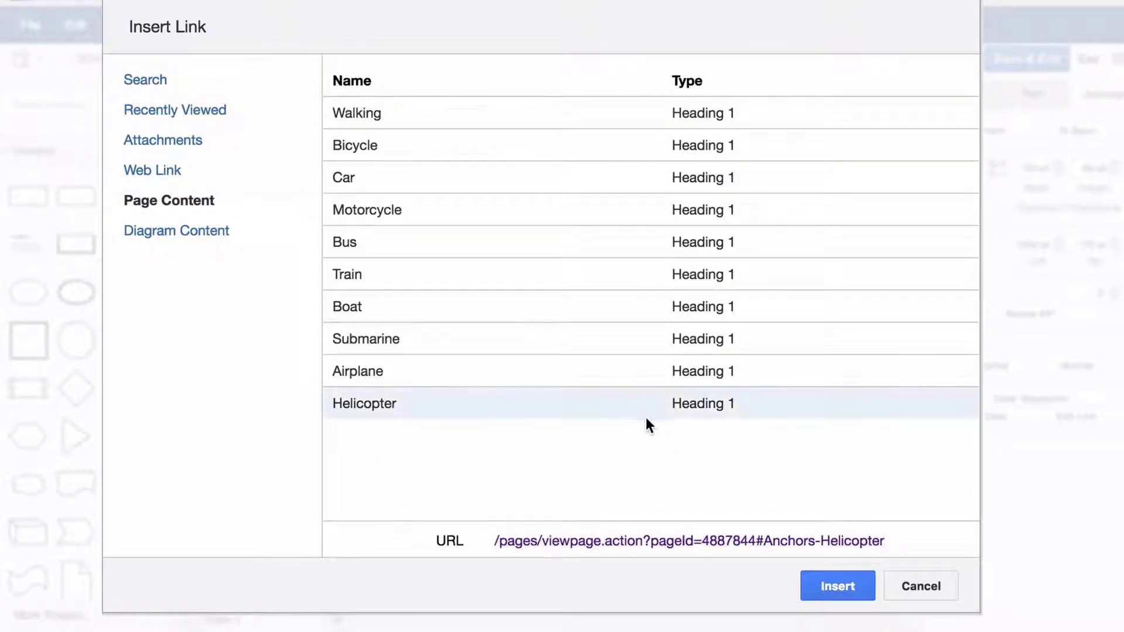
left_click(829, 589)
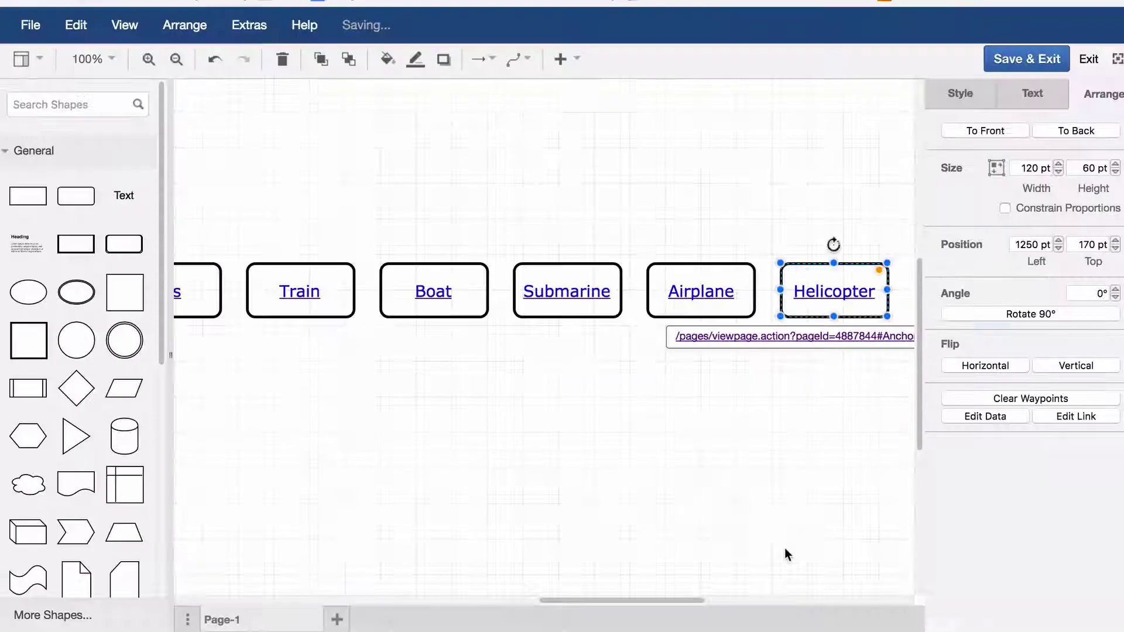
left_click(760, 505)
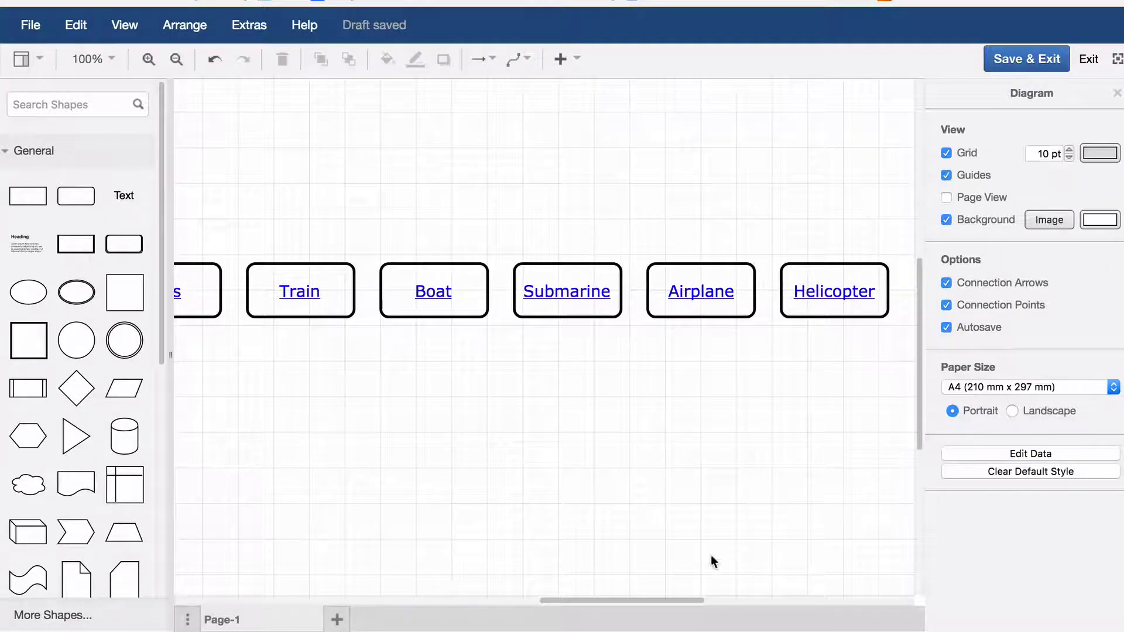
left_click_drag(678, 601, 628, 601)
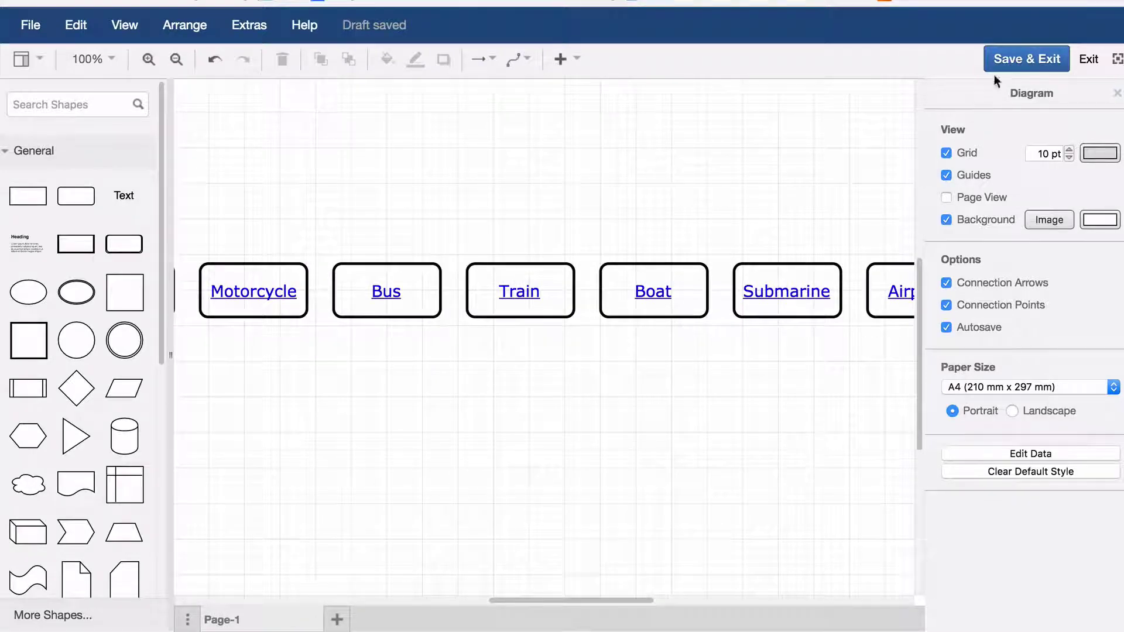
Save the diagram as 'Links within a page' and exit draw.io
left_click(1028, 60)
type("L")
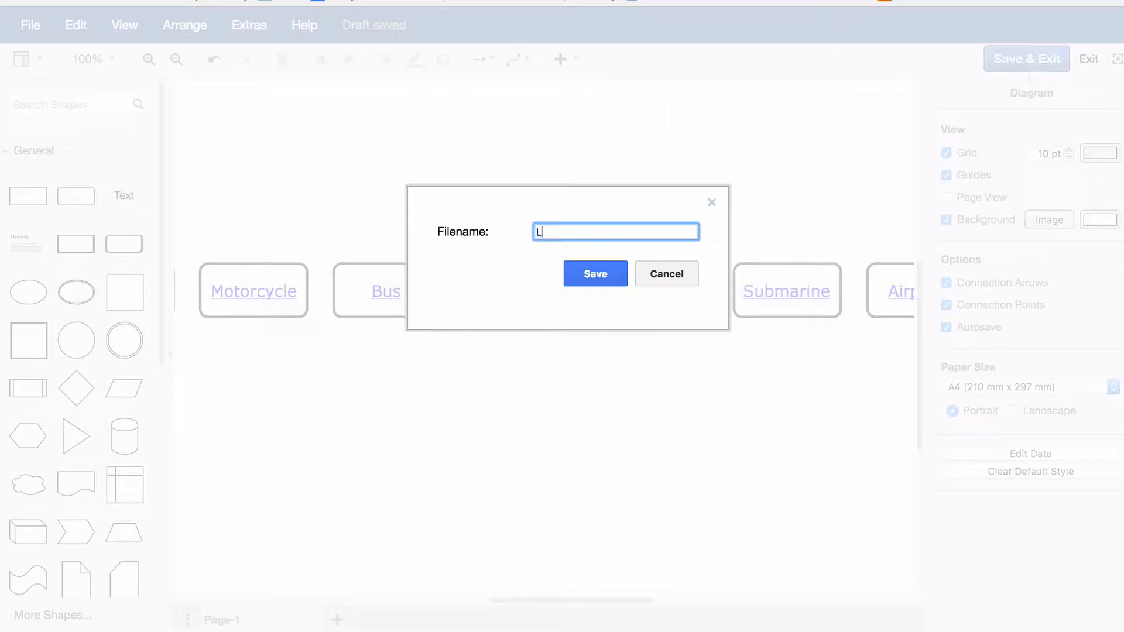
type("ink")
type("page")
left_click(617, 282)
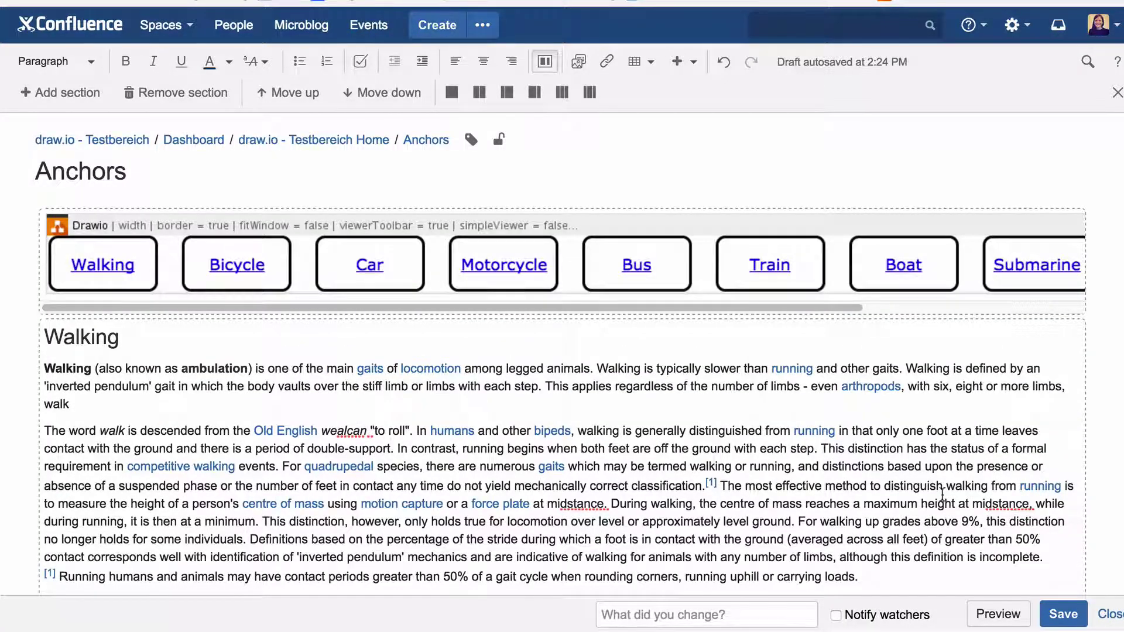
Save and publish the Anchors page
left_click(1063, 613)
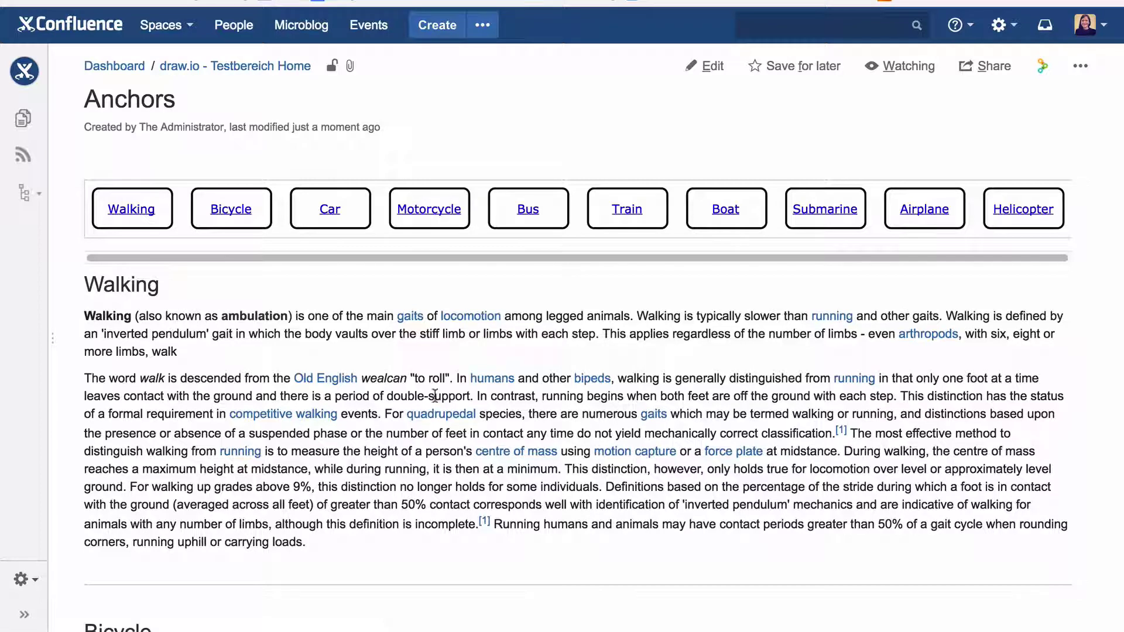
mouse_move(103, 265)
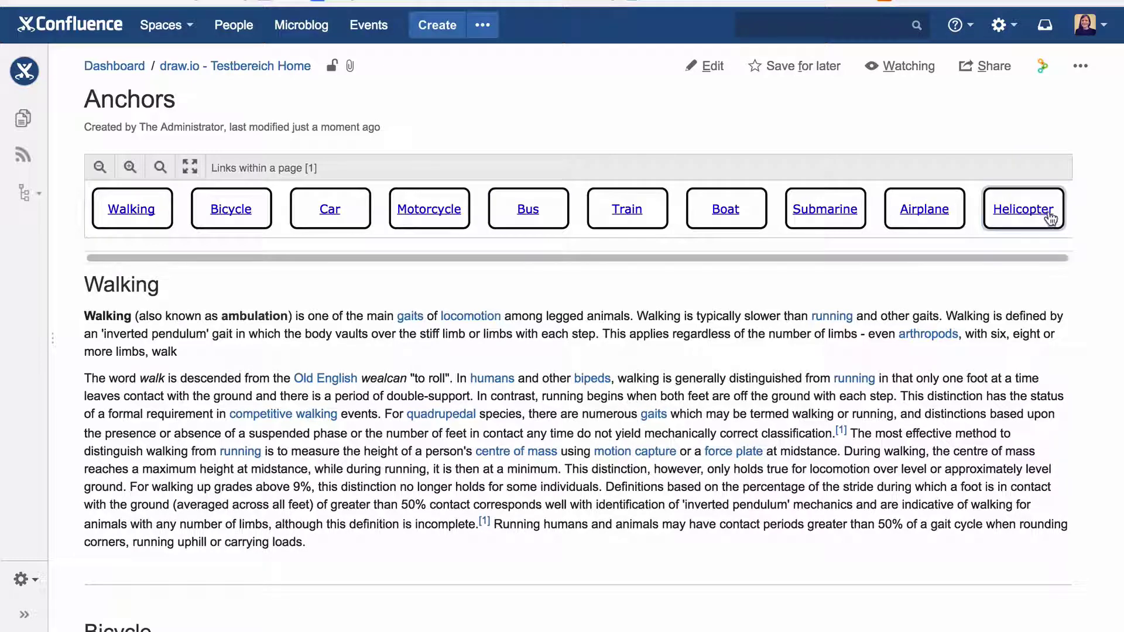
Test the Helicopter box link by jumping to the Helicopter section
left_click(1024, 209)
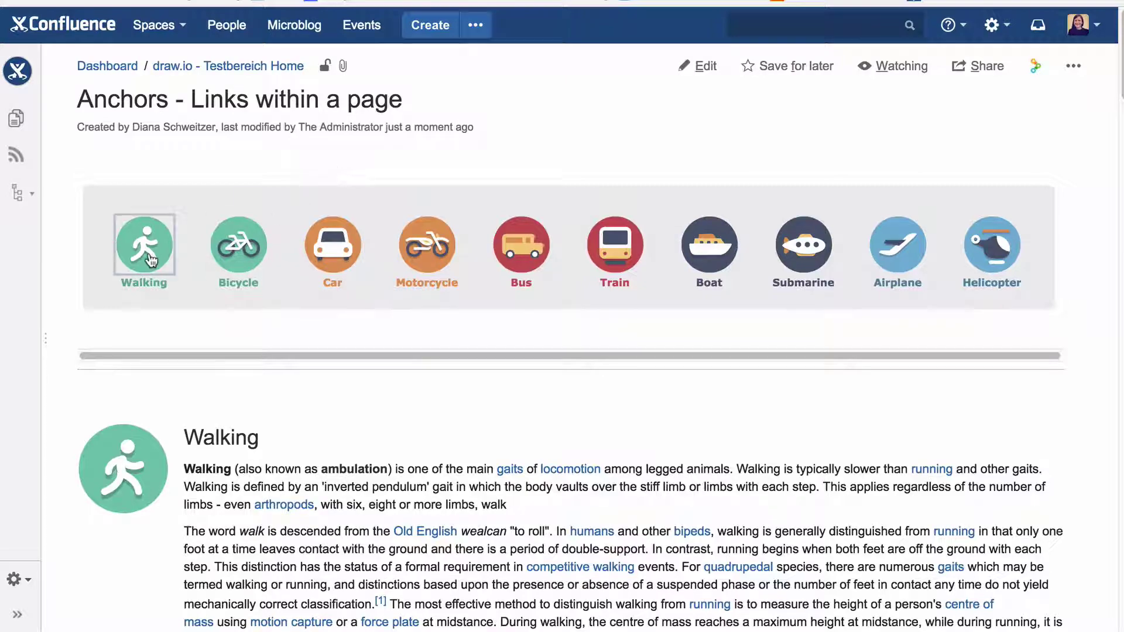
Follow the diagram's Car icon to the Car section of 'Anchors - Links within a page'
left_click(332, 243)
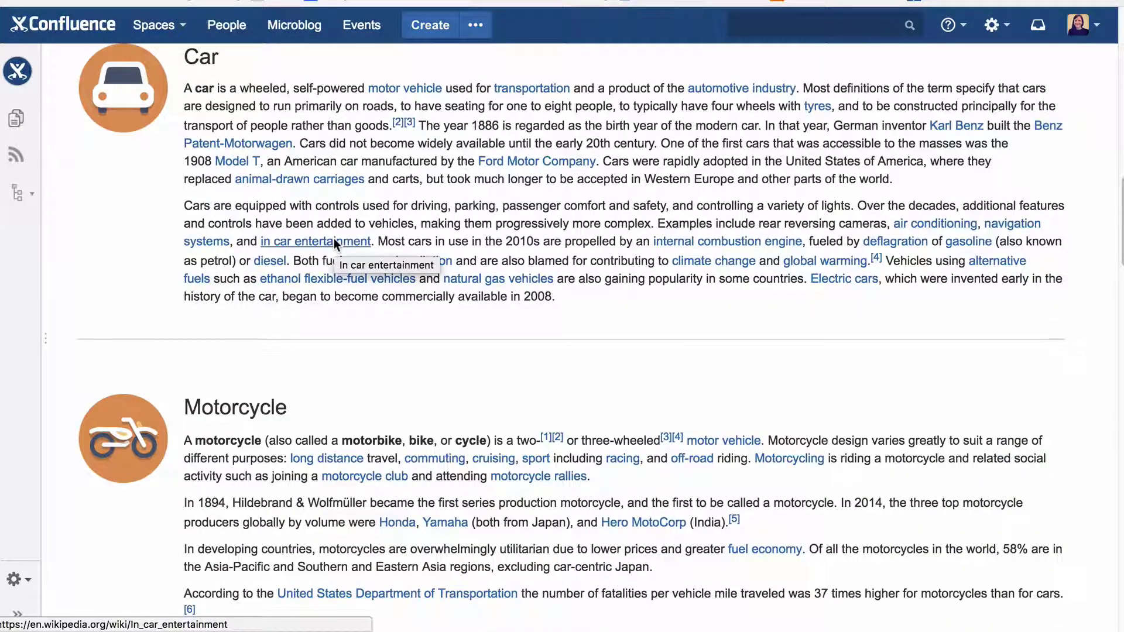